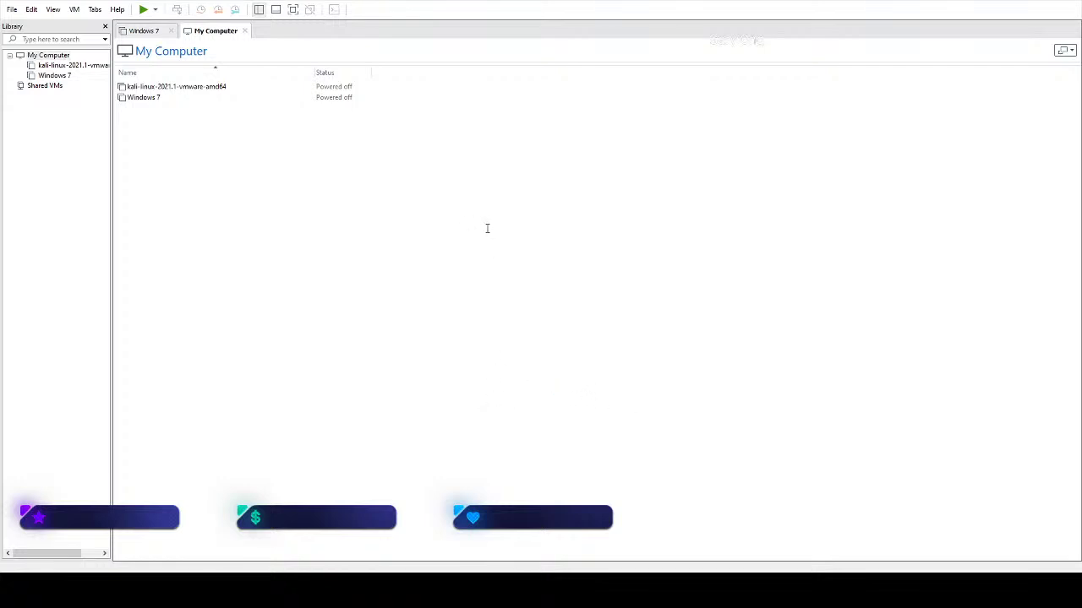
click(591, 396)
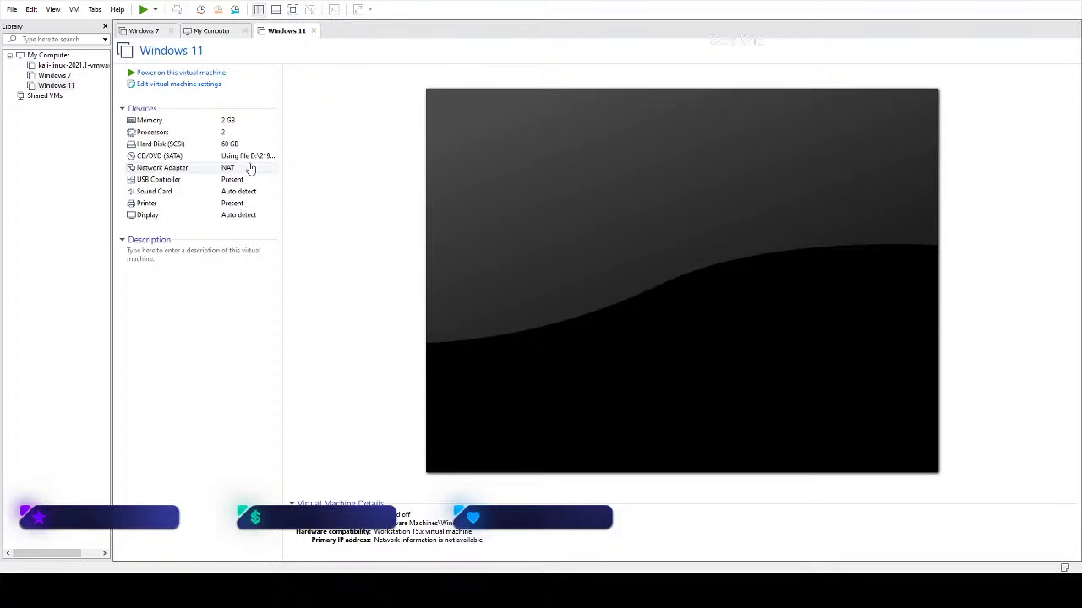
click(217, 31)
click(273, 31)
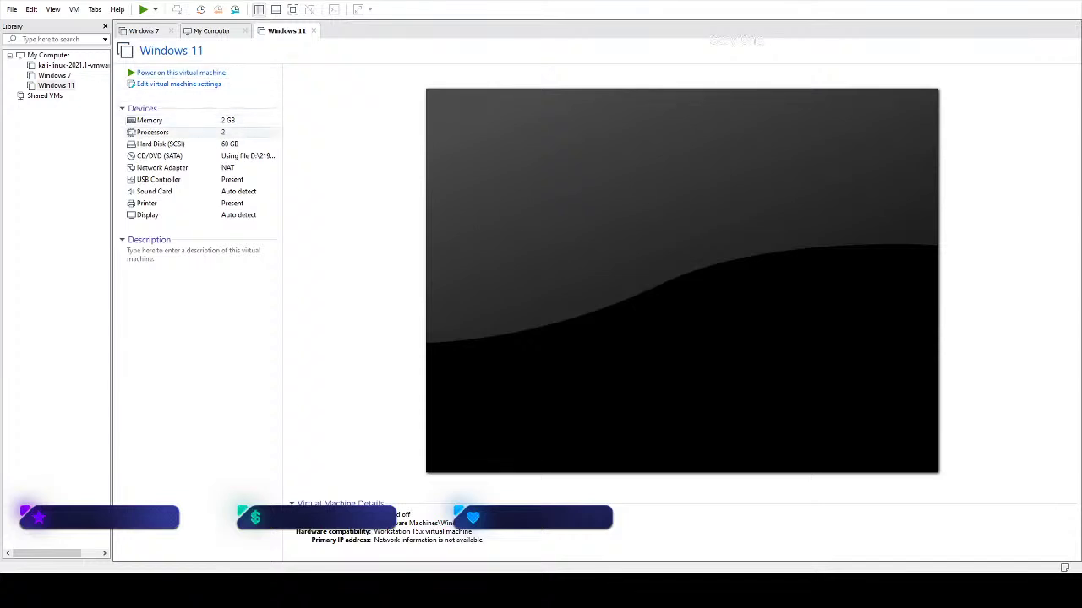
Step: Power on the Windows 11 virtual machine and boot it into the Windows installer
click(60, 87)
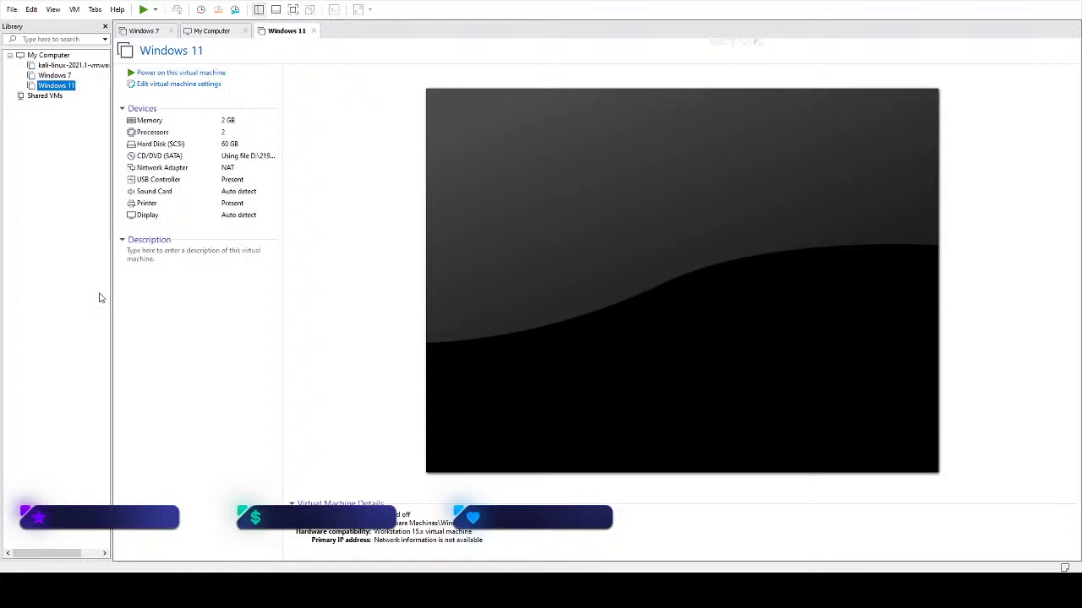
click(344, 184)
click(662, 461)
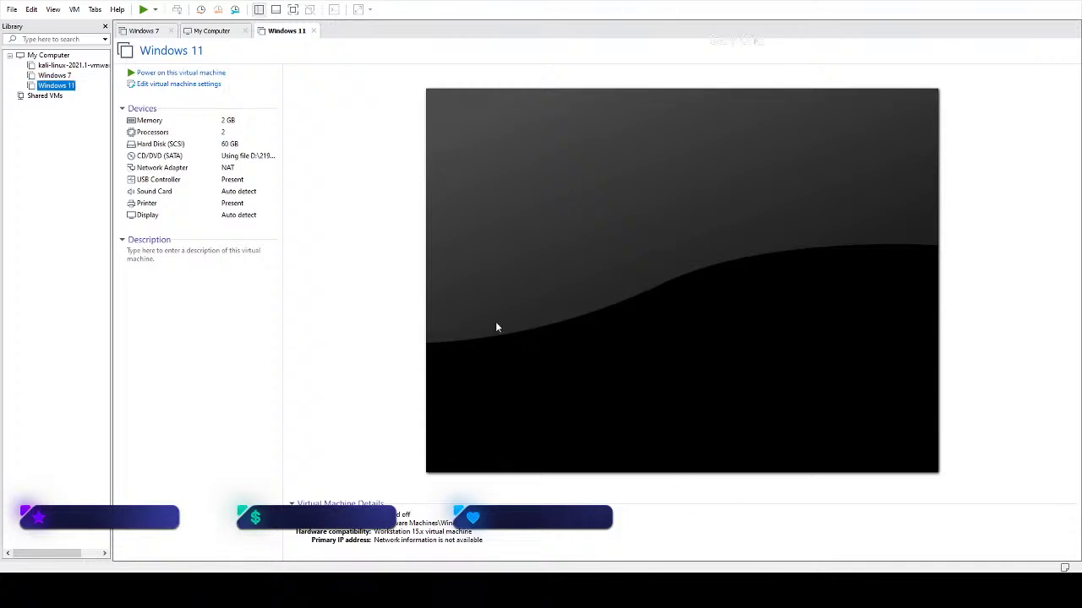
click(200, 74)
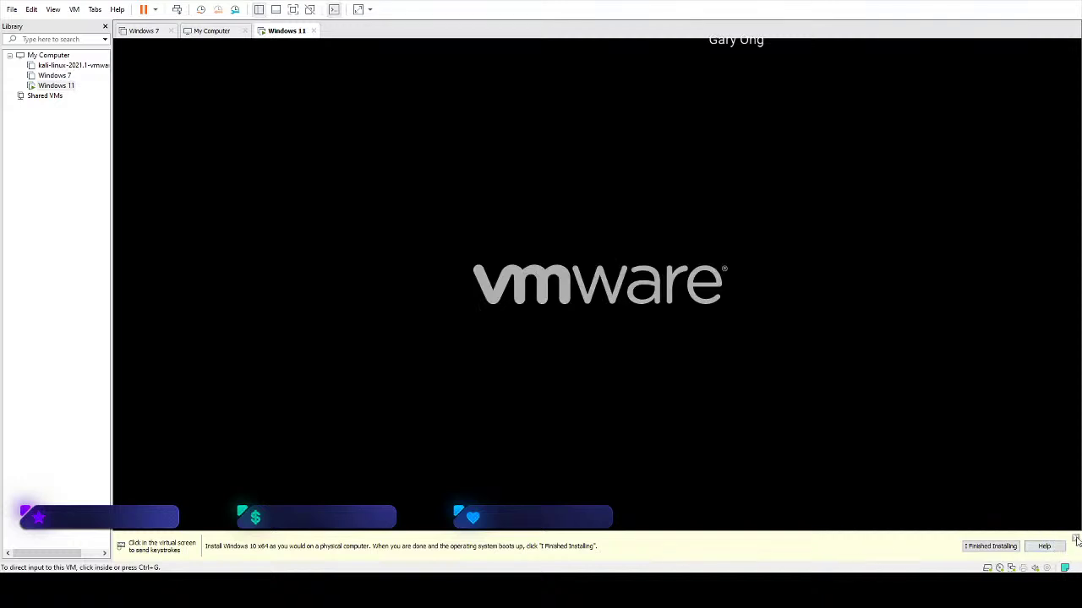
click(633, 242)
key(Return)
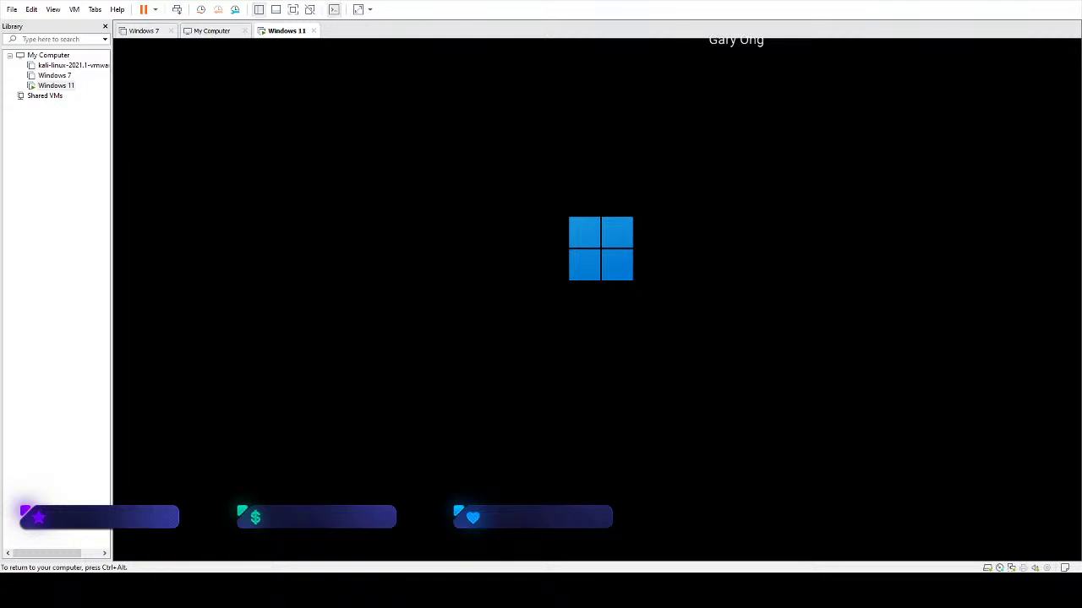
key(ctrl+alt)
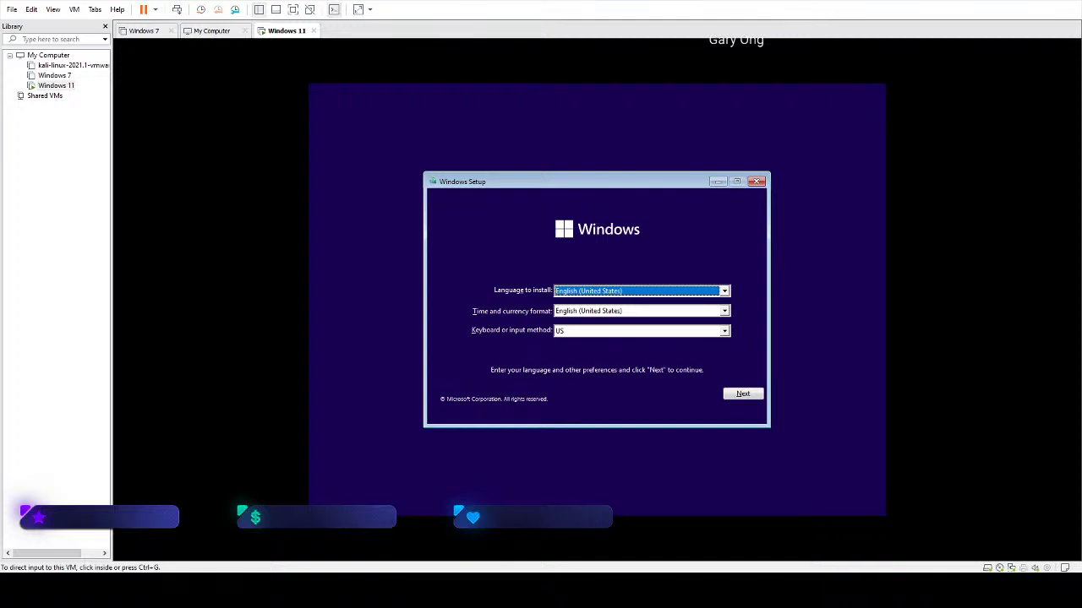
Step: Keep English (United States) as the install language and time format with the US keyboard, and start the Windows installation
click(622, 293)
click(624, 302)
click(605, 311)
click(605, 311)
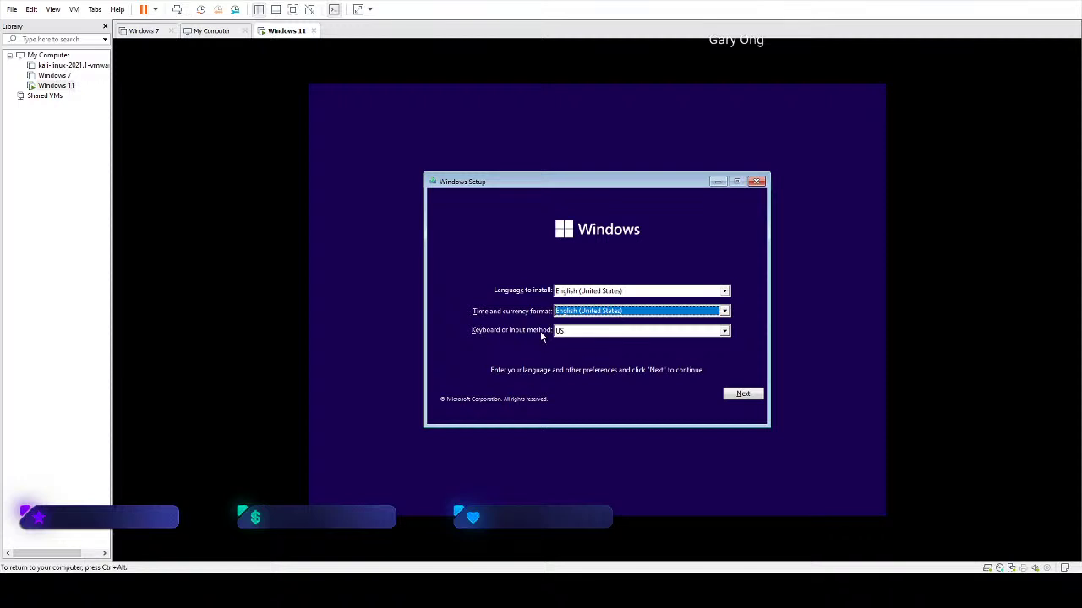
click(743, 395)
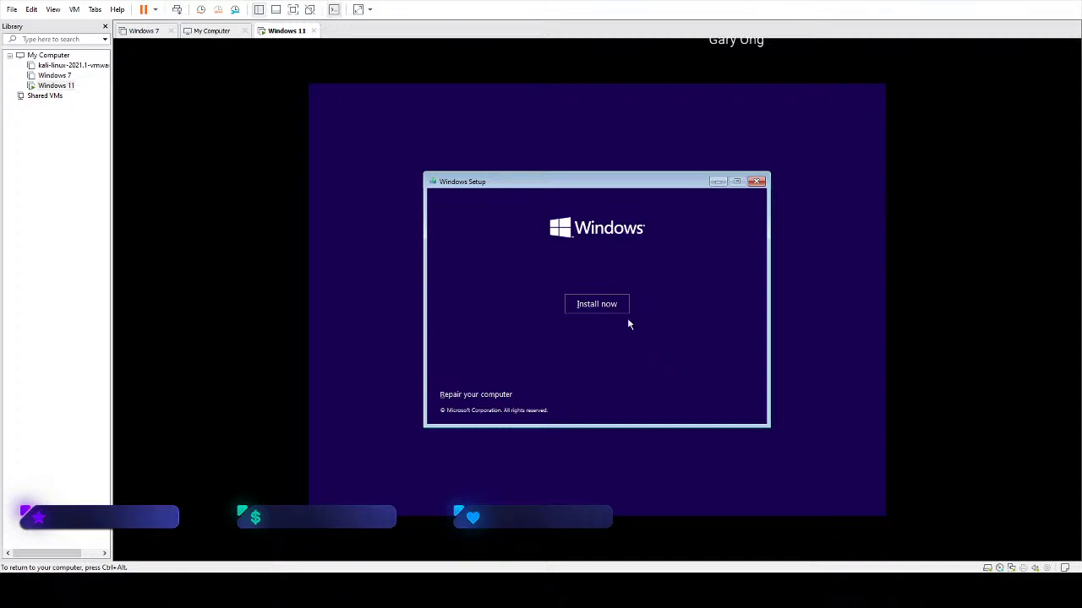
click(600, 305)
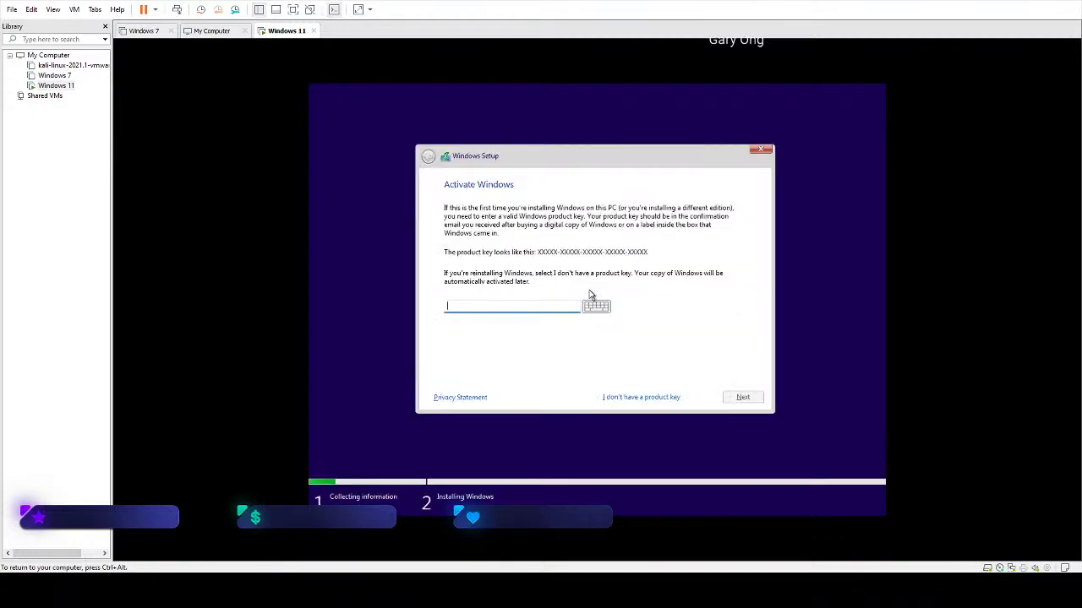
Step: Continue without a product key and choose Windows 11 Pro as the operating system to install
click(639, 397)
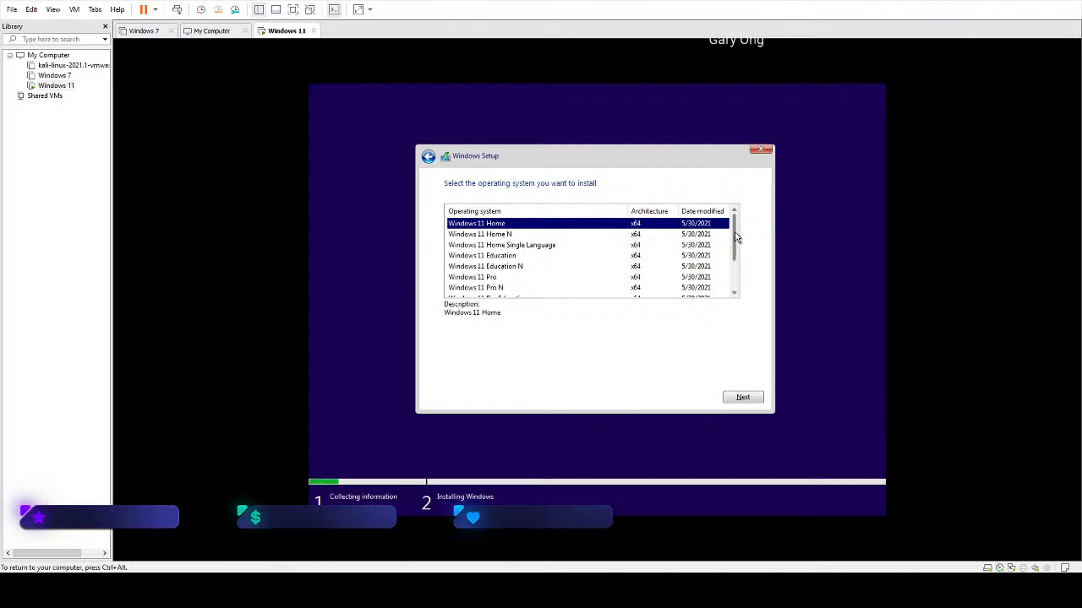
drag(732, 241, 733, 279)
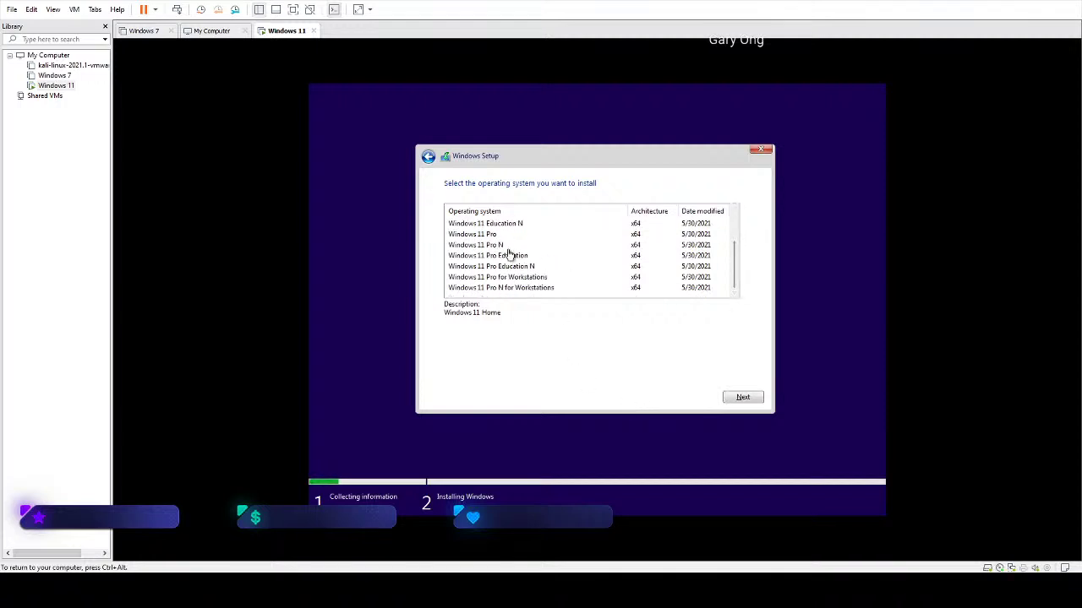
click(499, 237)
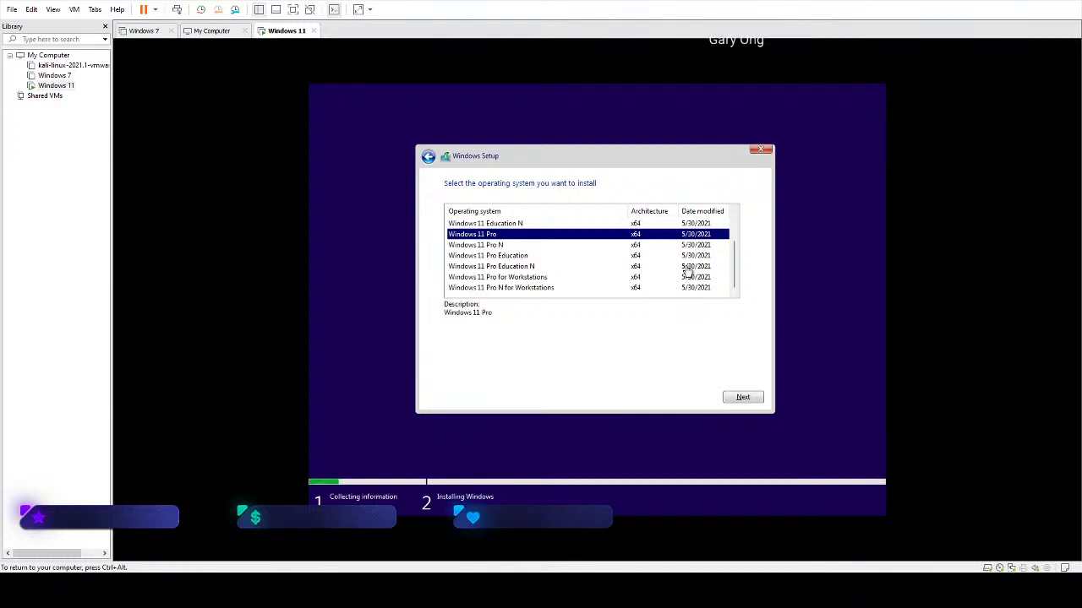
mouse_move(734, 273)
mouse_down()
mouse_move(735, 218)
mouse_move(735, 291)
mouse_up()
click(742, 398)
Step: Accept the Microsoft license terms and choose the custom, Windows-only installation type
click(454, 378)
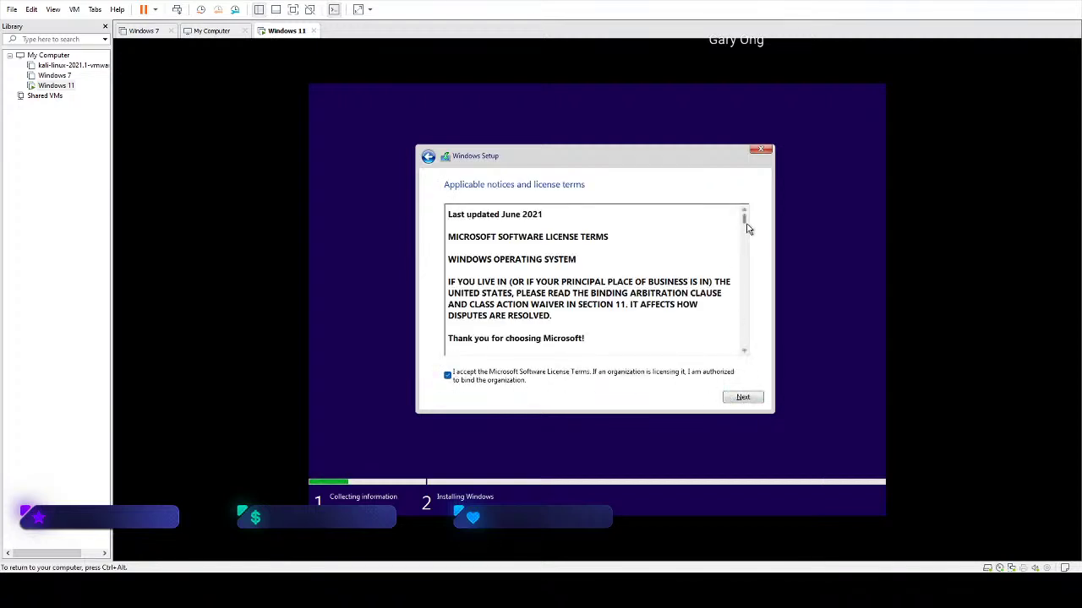
click(747, 399)
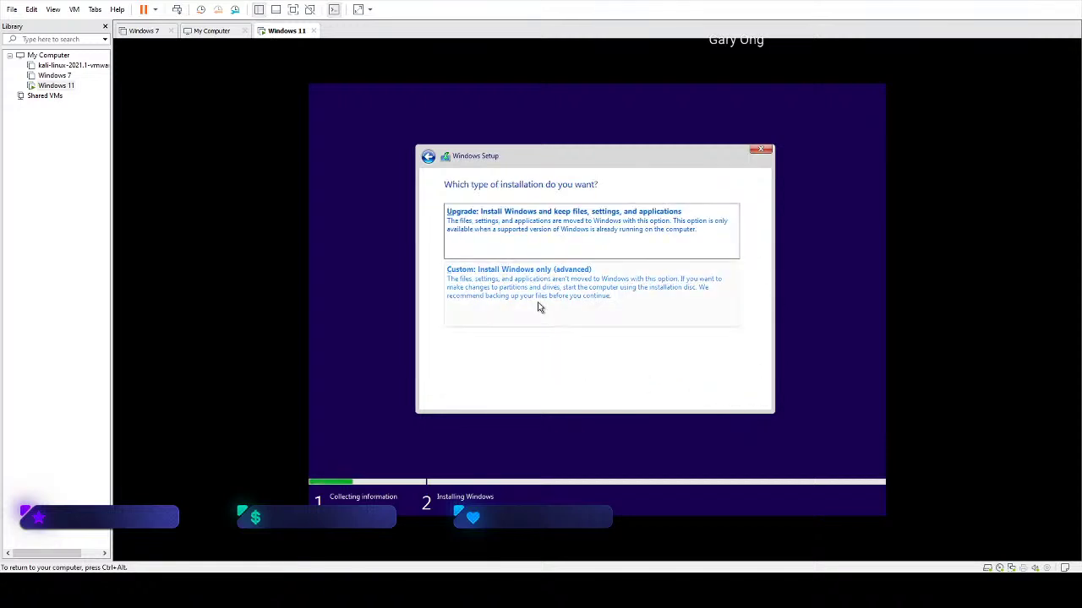
click(510, 304)
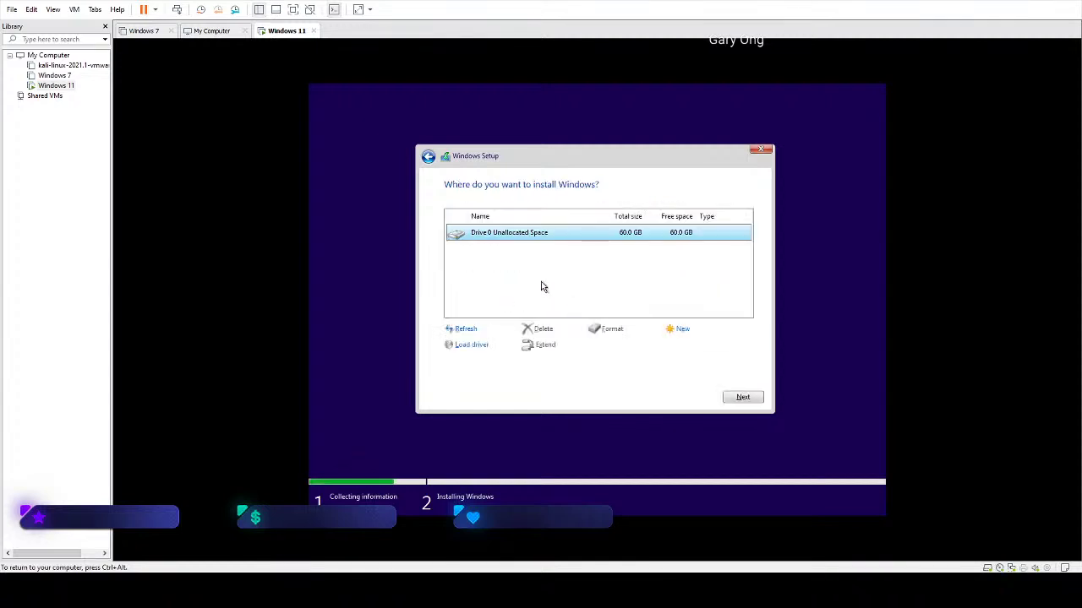
Step: Create a new 61440 MB partition from Drive 0's unallocated space, allowing additional partitions for system files
click(677, 332)
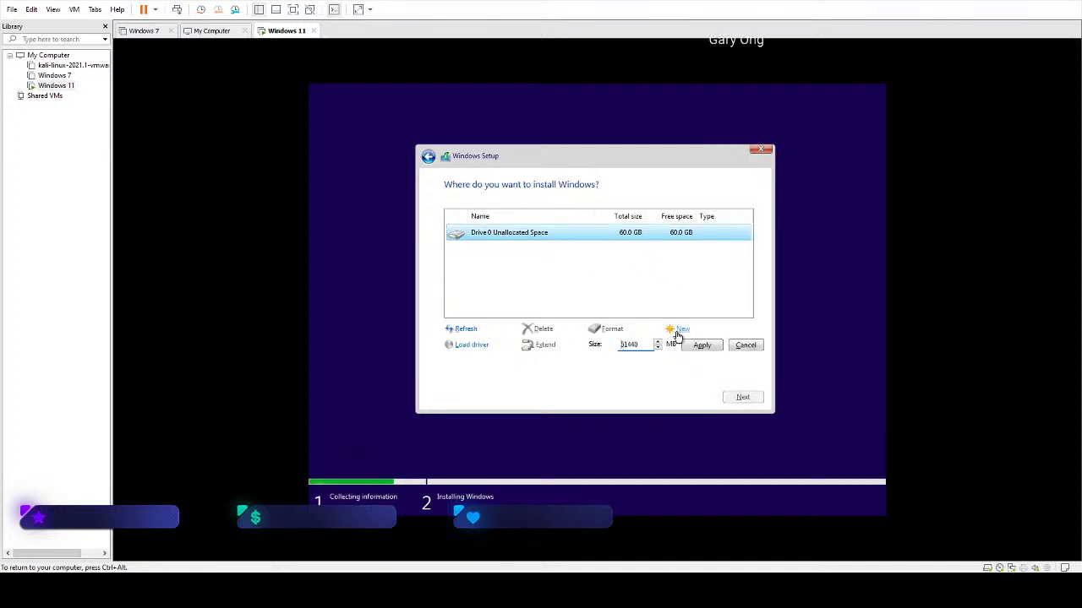
click(708, 349)
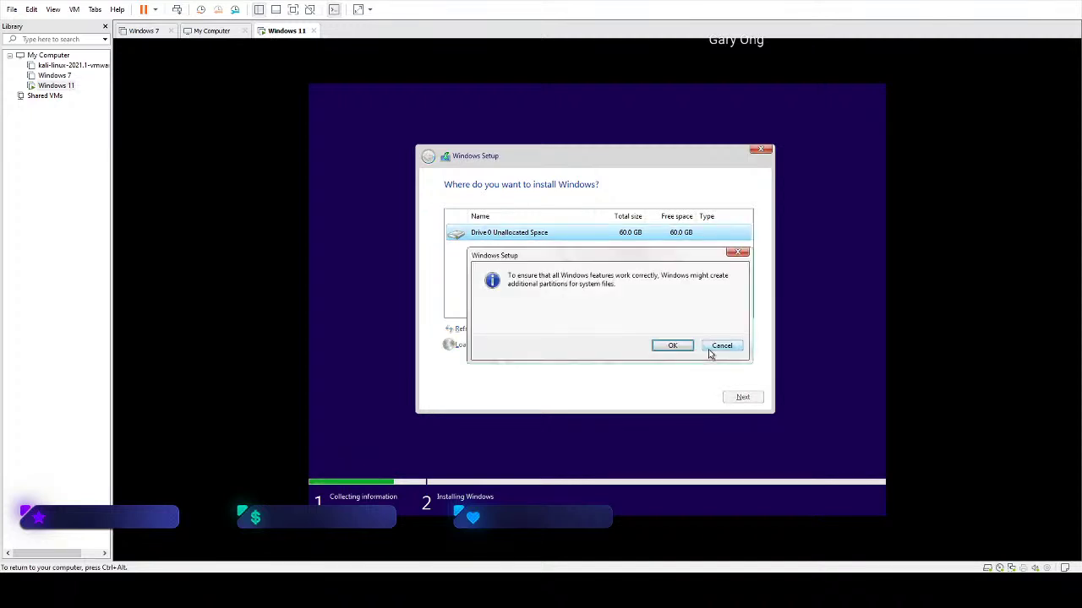
click(671, 346)
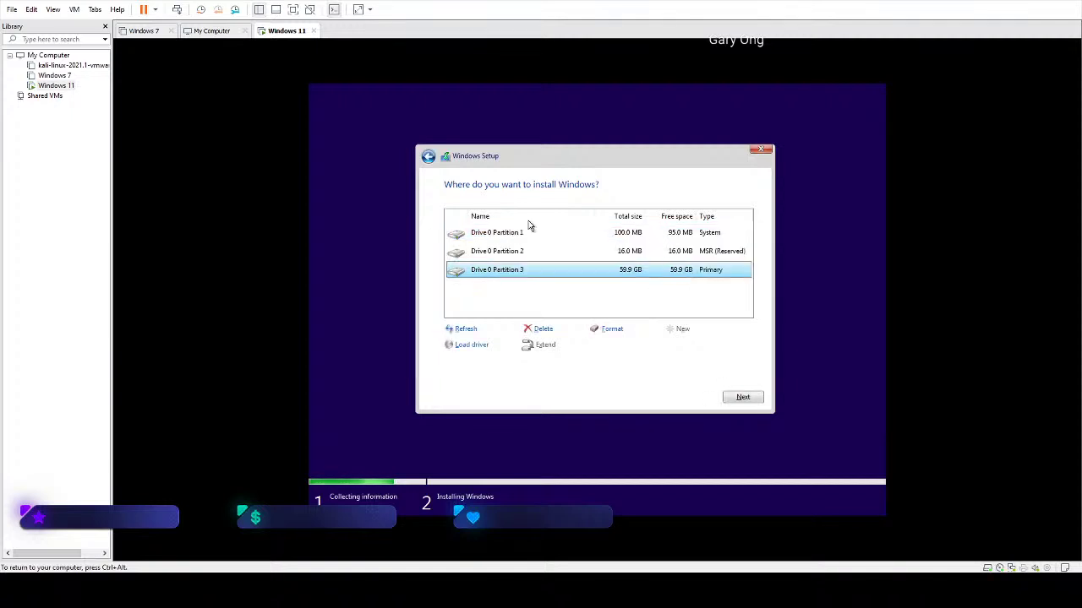
Step: Select the primary Drive 0 Partition 3 as the target and begin installing Windows on it
click(578, 234)
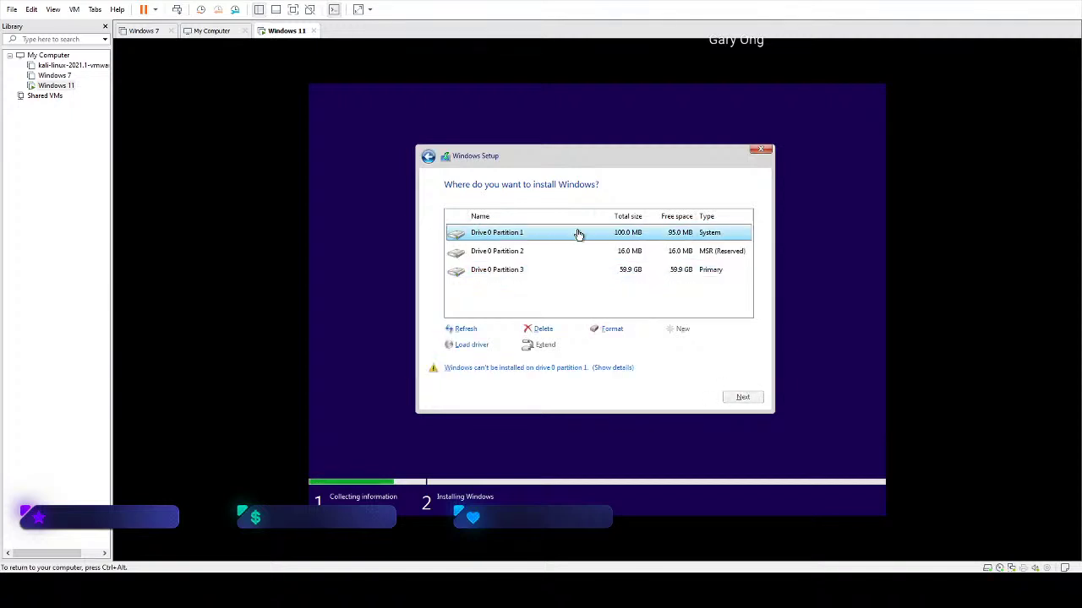
click(512, 252)
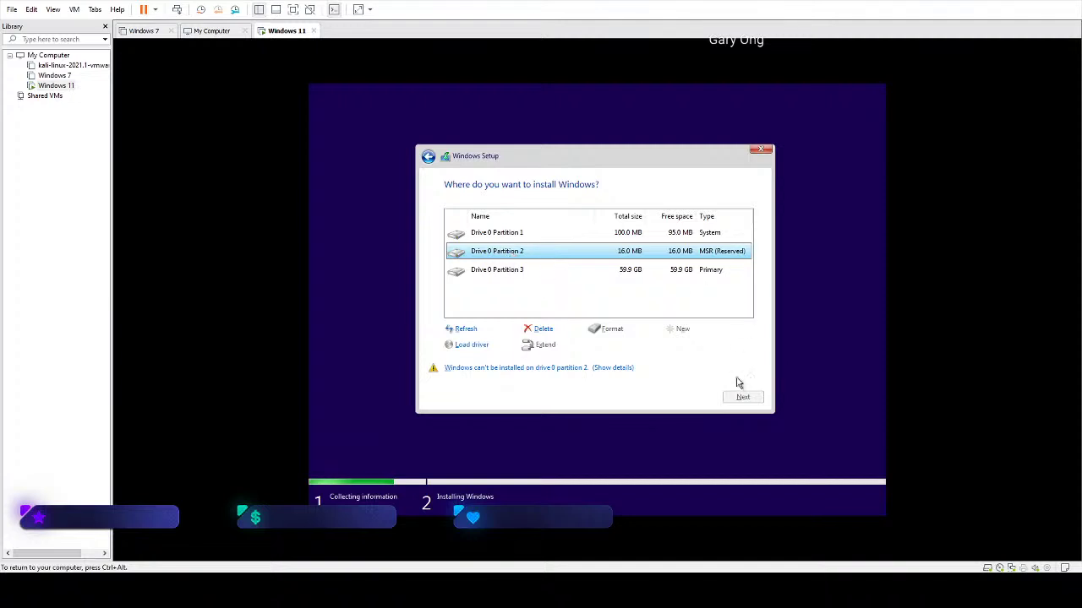
click(517, 270)
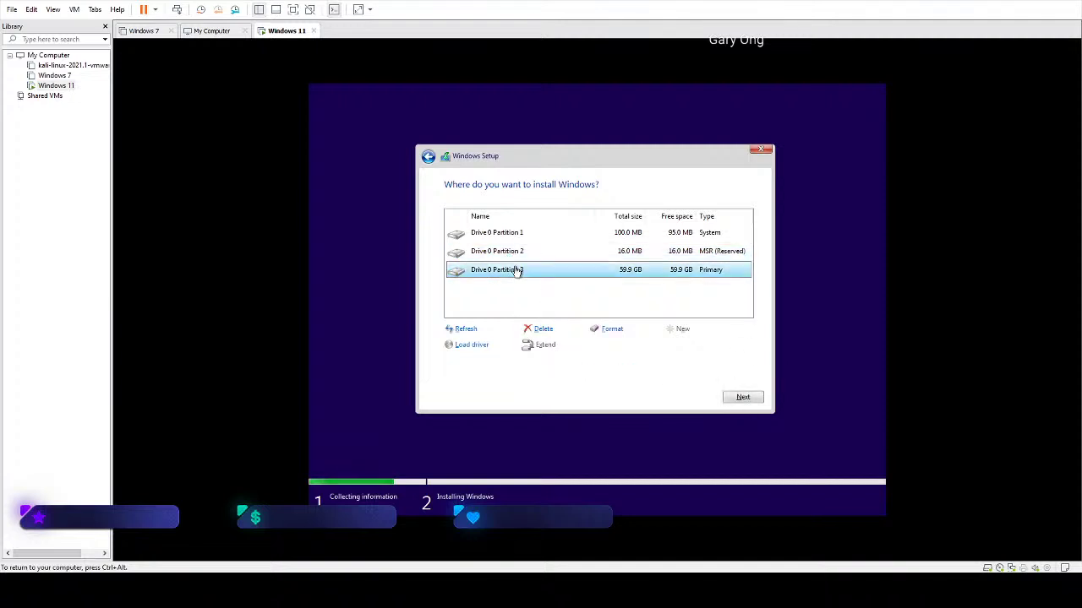
click(757, 402)
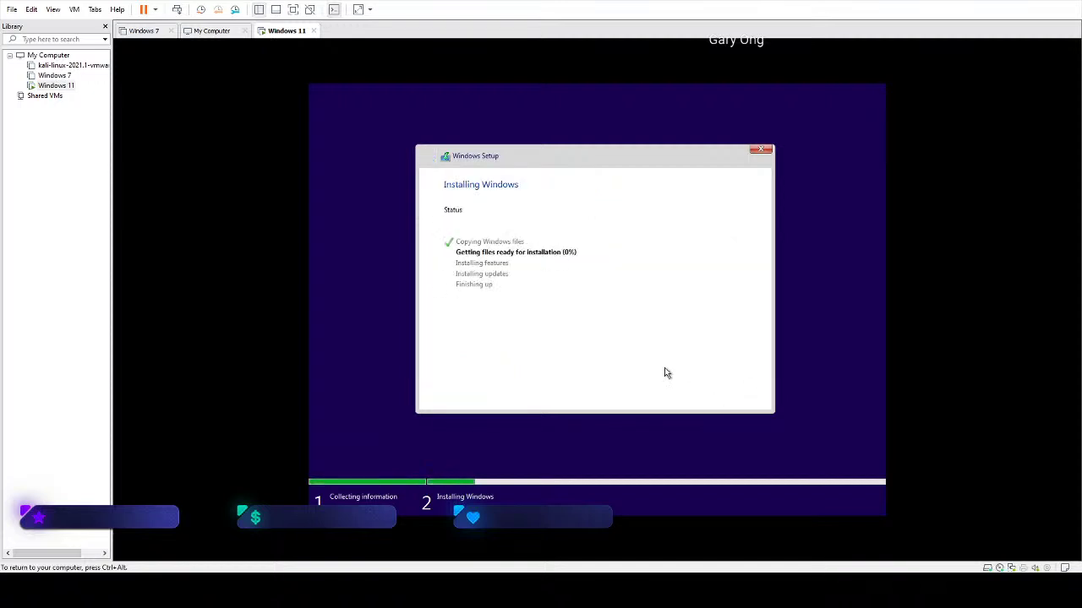
key(ctrl+alt)
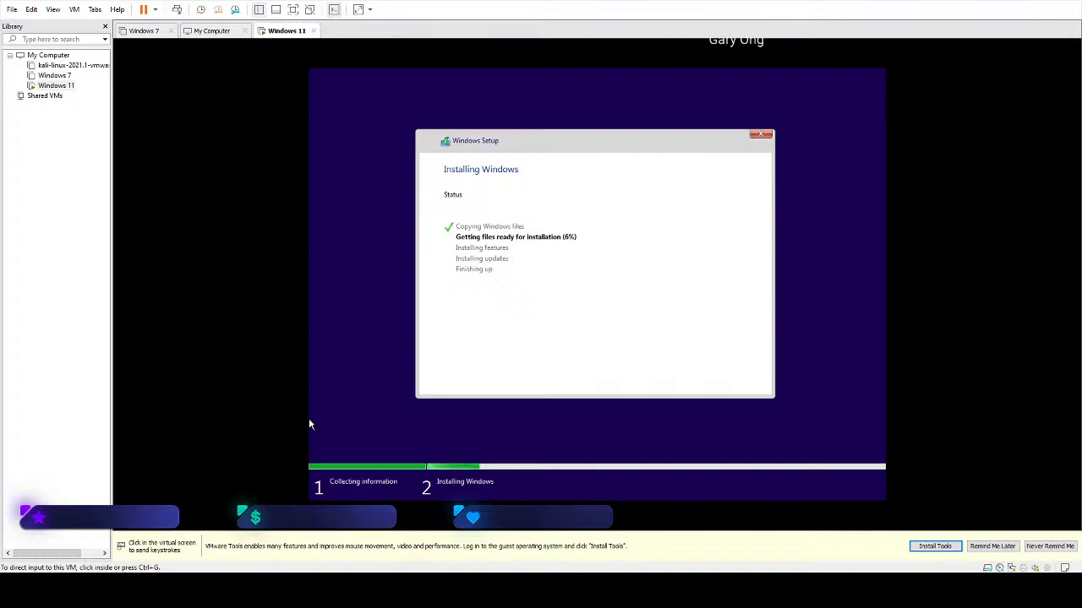
click(310, 420)
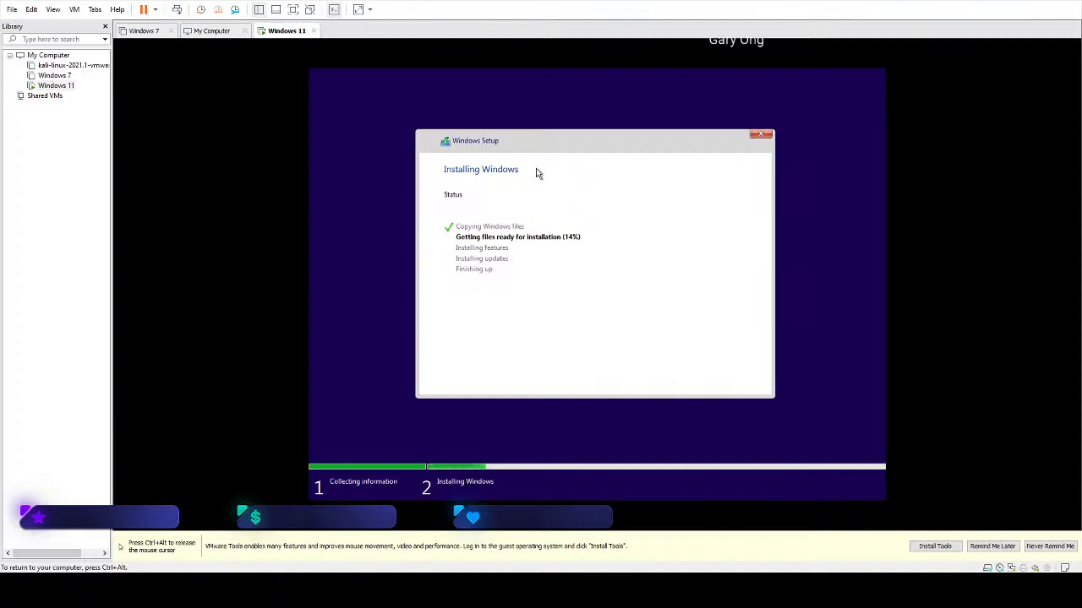
key(ctrl+alt)
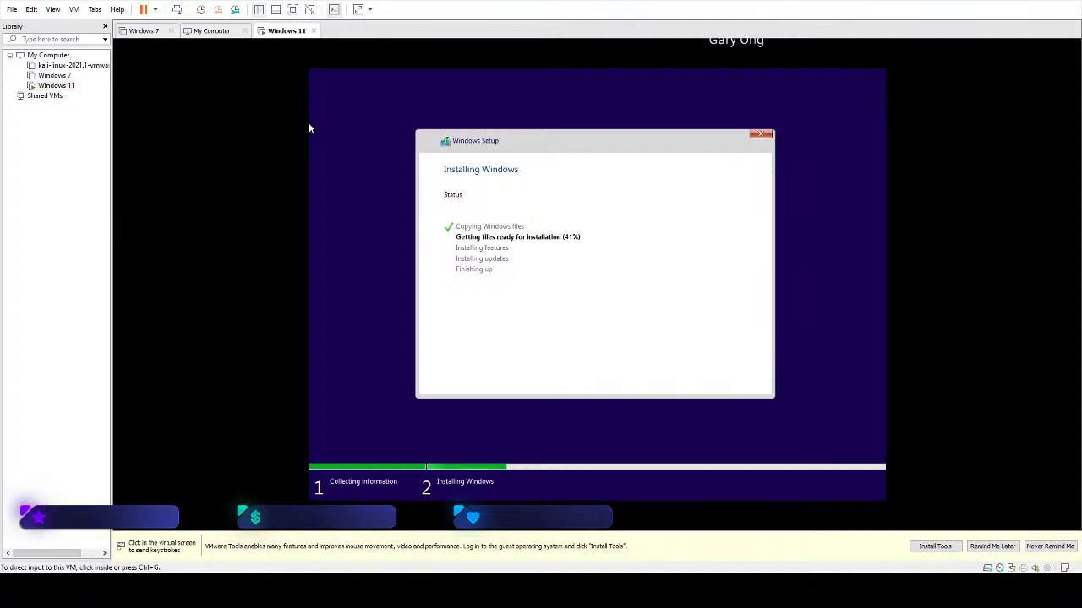
click(541, 266)
key(ctrl+alt)
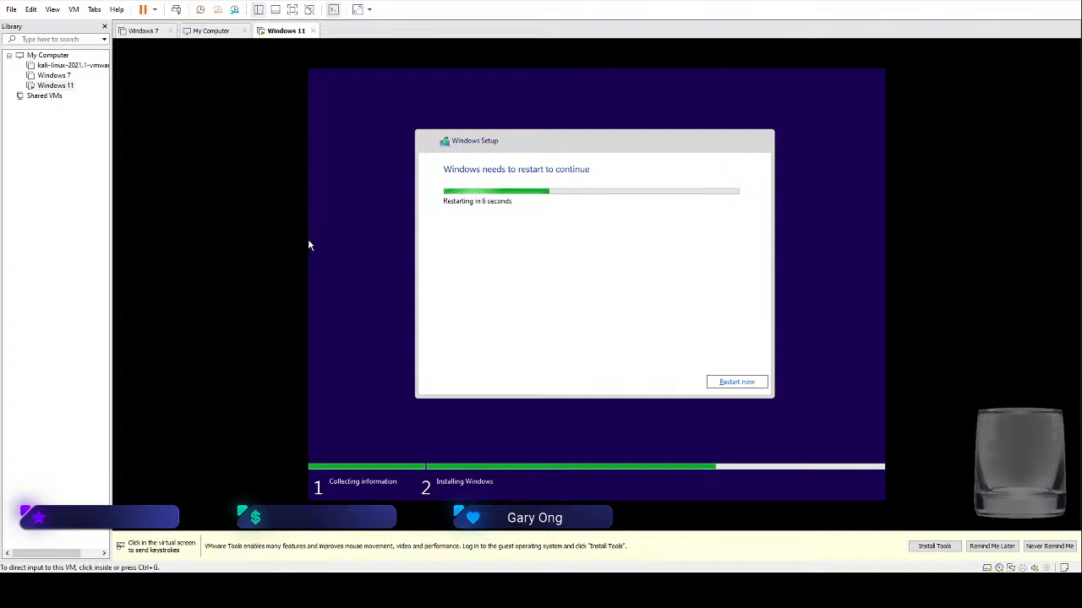
Step: Restart the virtual machine immediately to continue the Windows installation
click(521, 289)
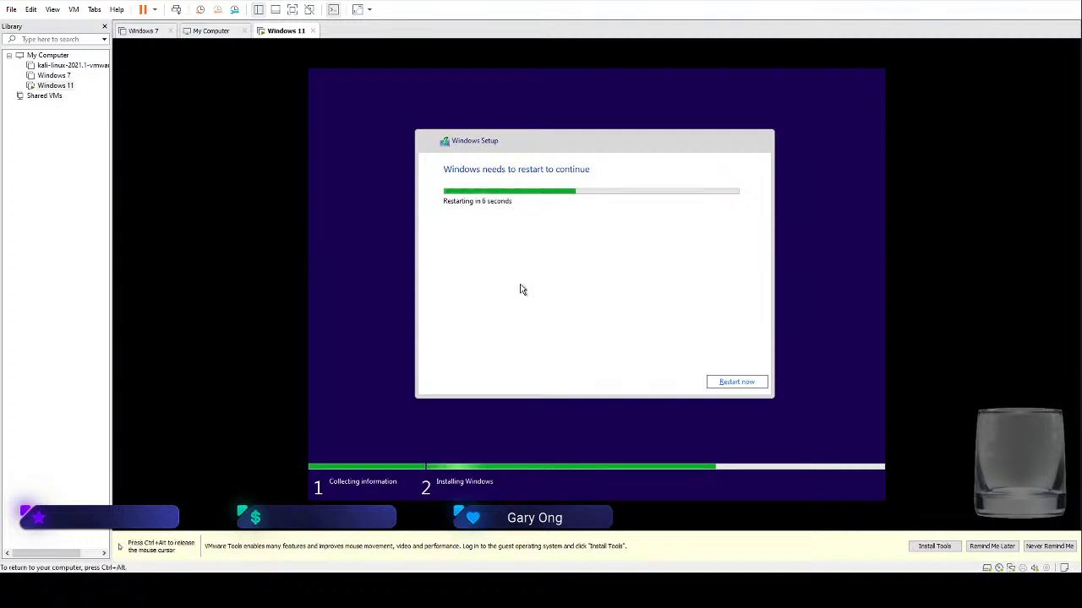
click(739, 383)
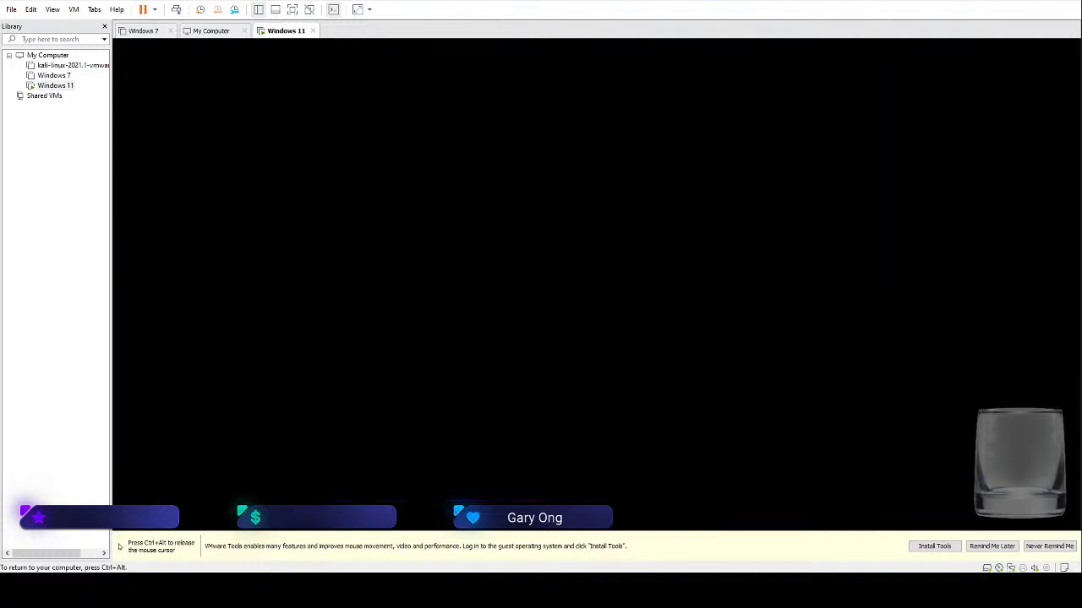
key(ctrl+alt)
click(68, 86)
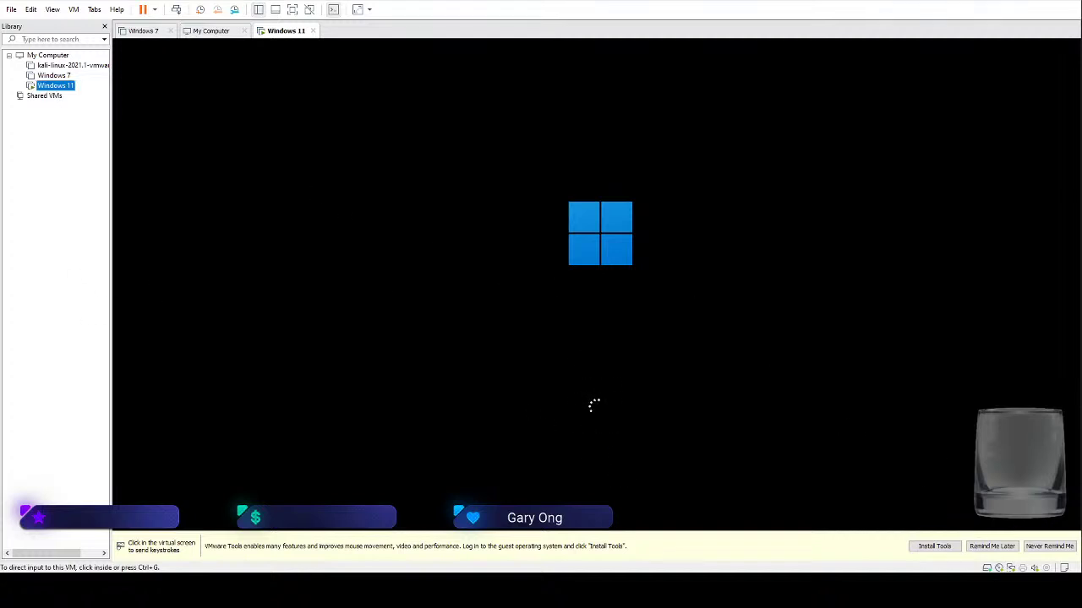
click(551, 308)
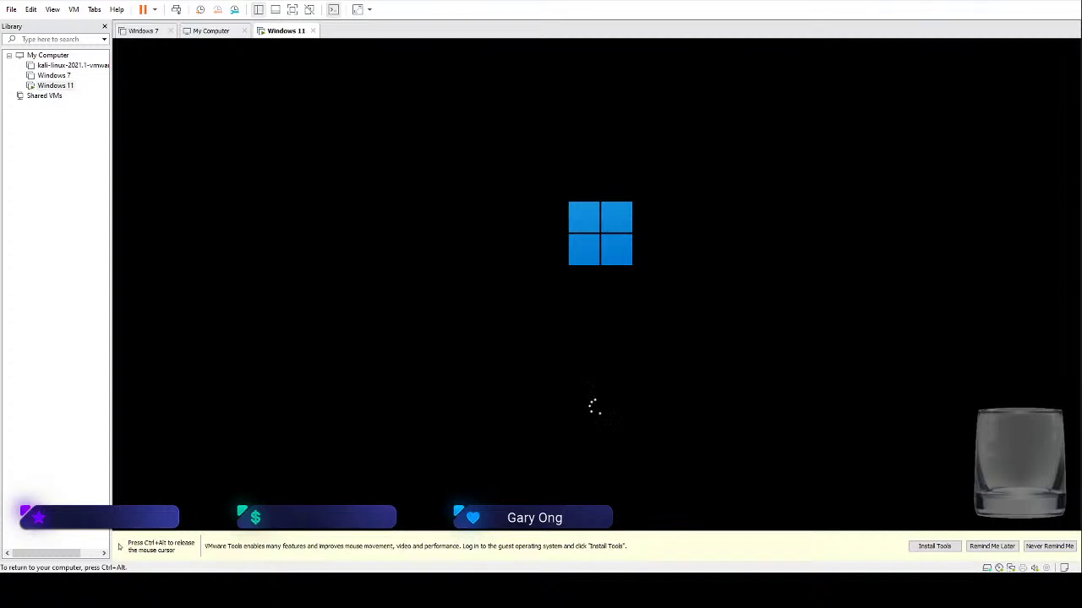
key(ctrl+alt)
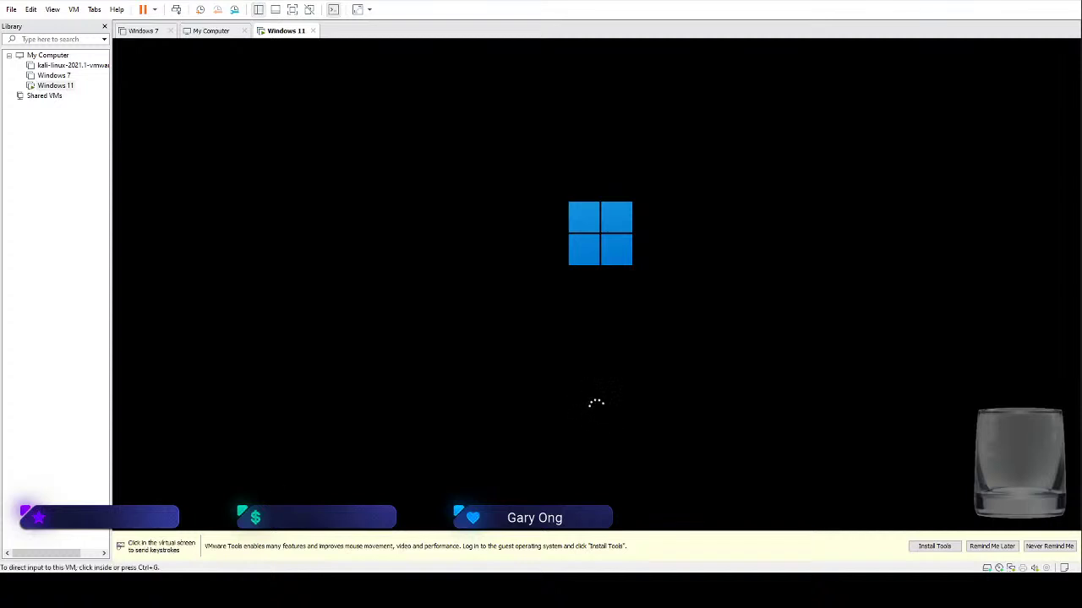